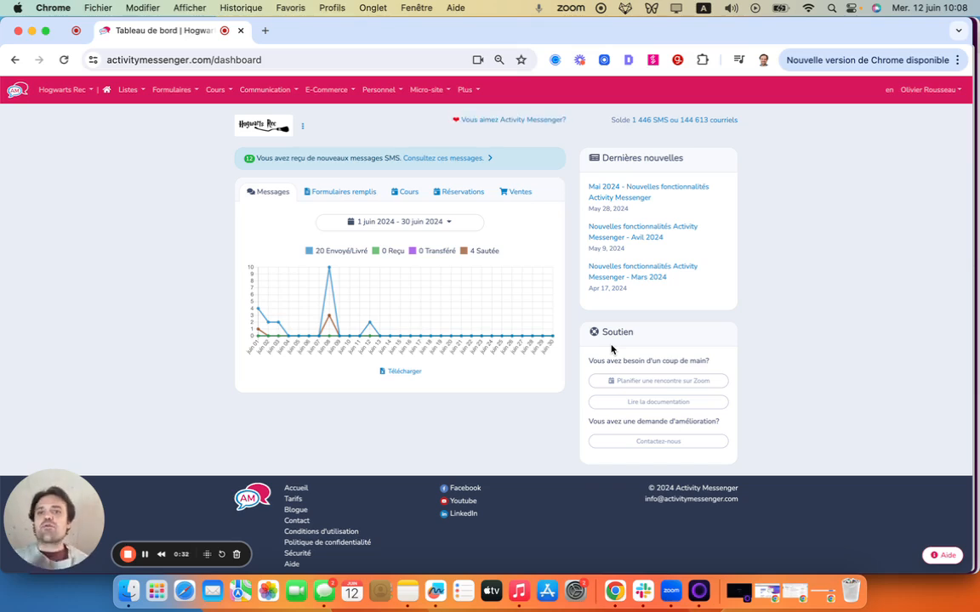
Open the organisation's accounting codes and view the form for creating a new code, closing it without creating one.
left_click(303, 126)
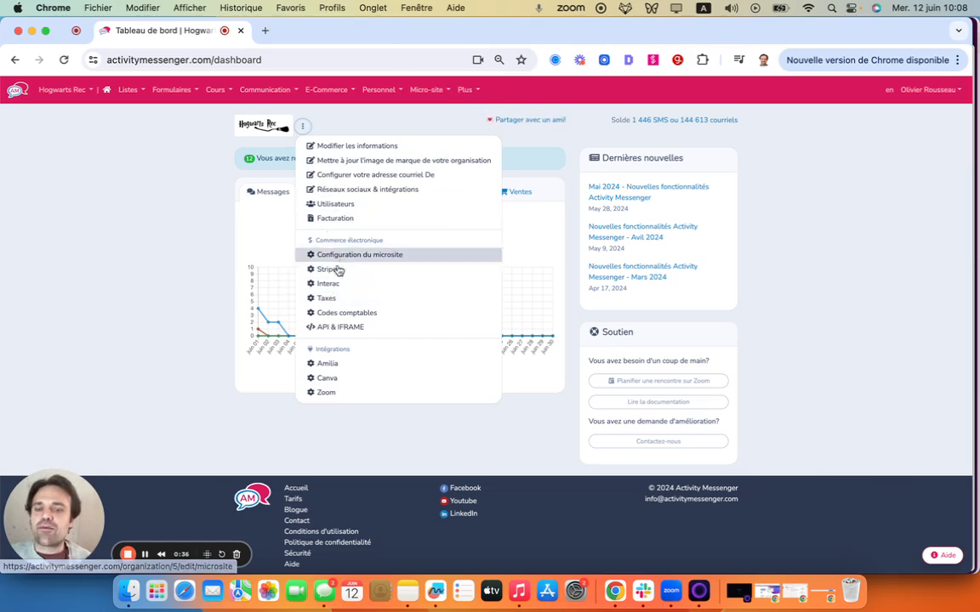
left_click(324, 313)
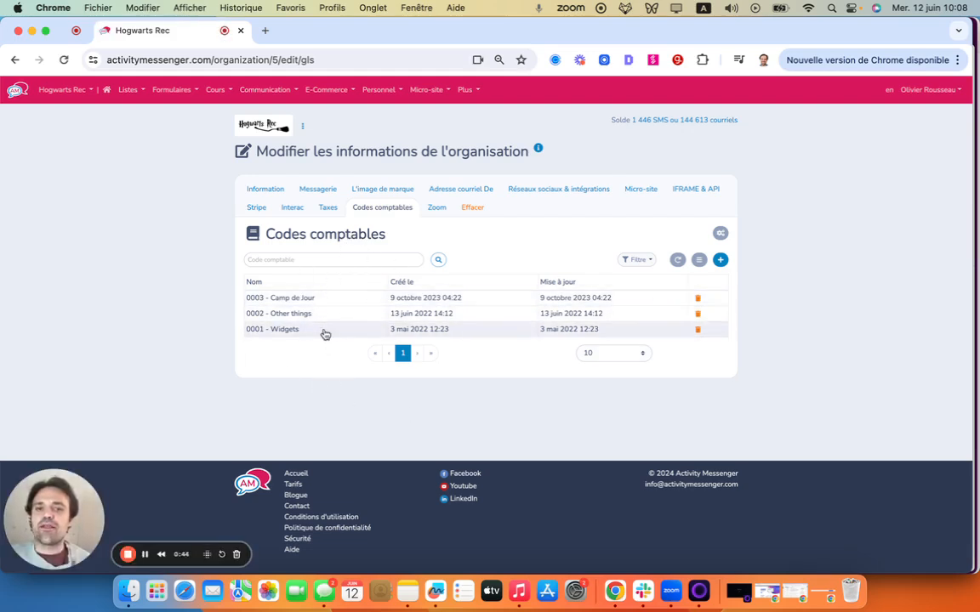
left_click(721, 259)
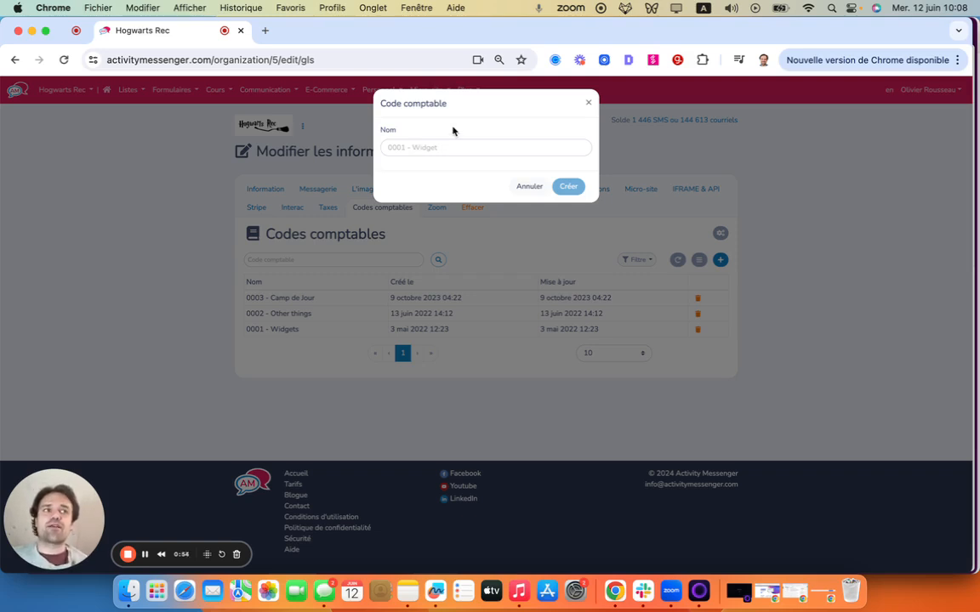
left_click(588, 105)
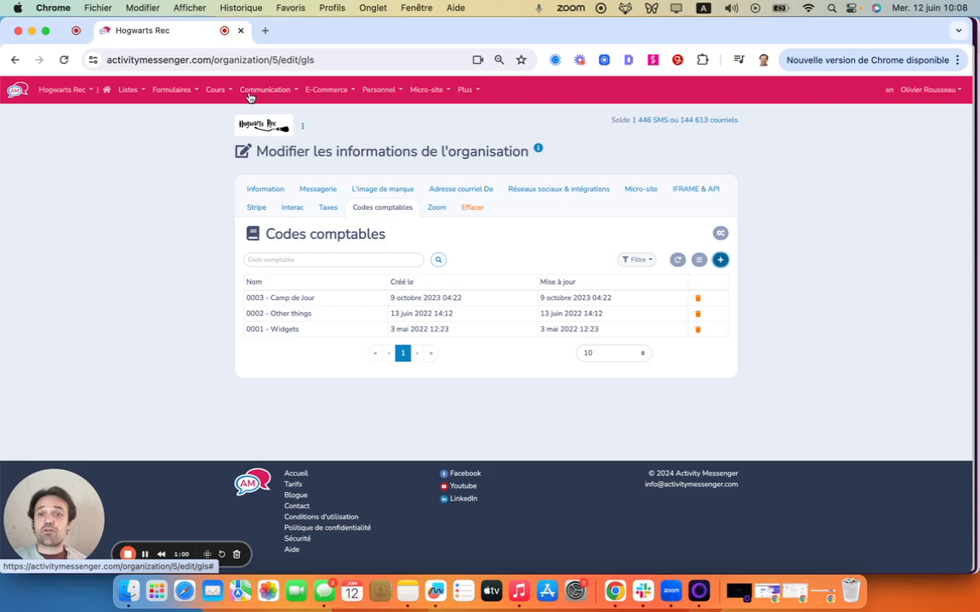
Assign accounting code 0003 - Camp de Jour to the Sport étude course and save it.
left_click(217, 92)
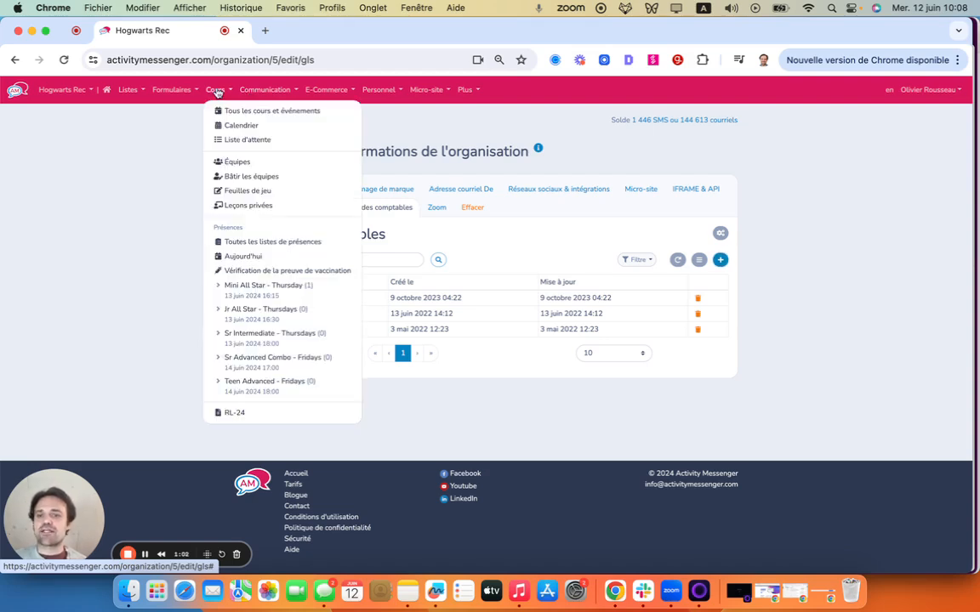
left_click(253, 112)
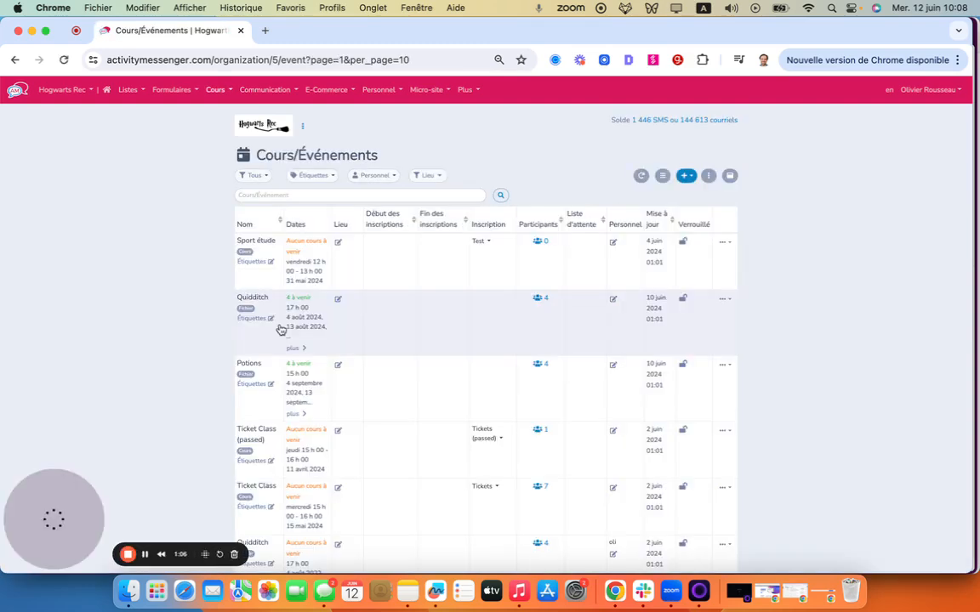
left_click(264, 265)
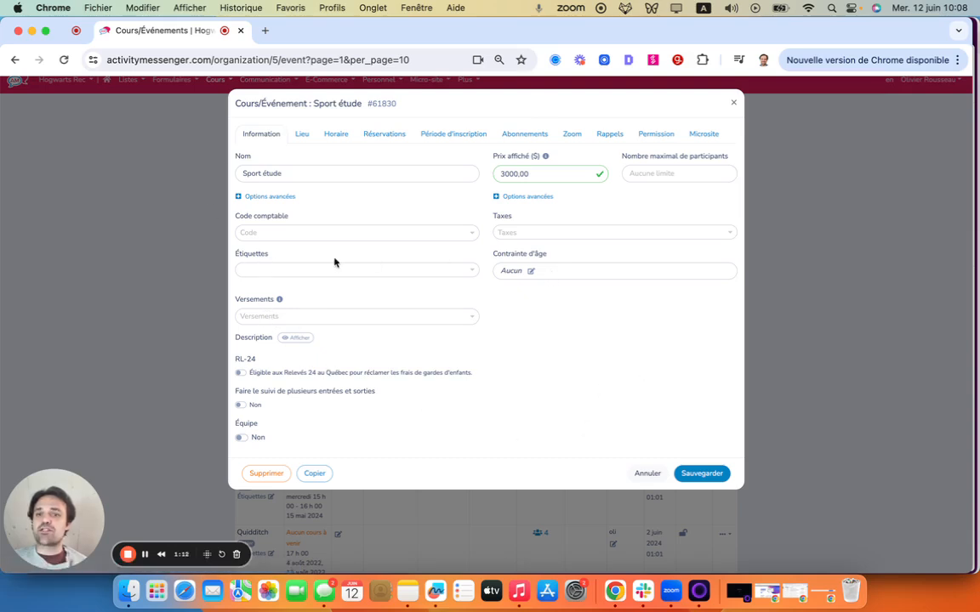
left_click(328, 232)
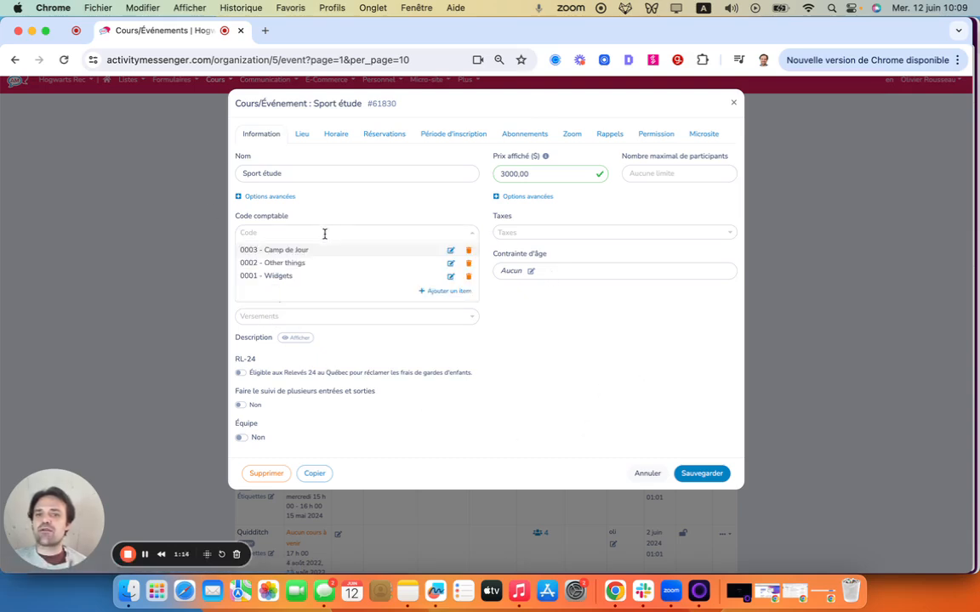
left_click(278, 250)
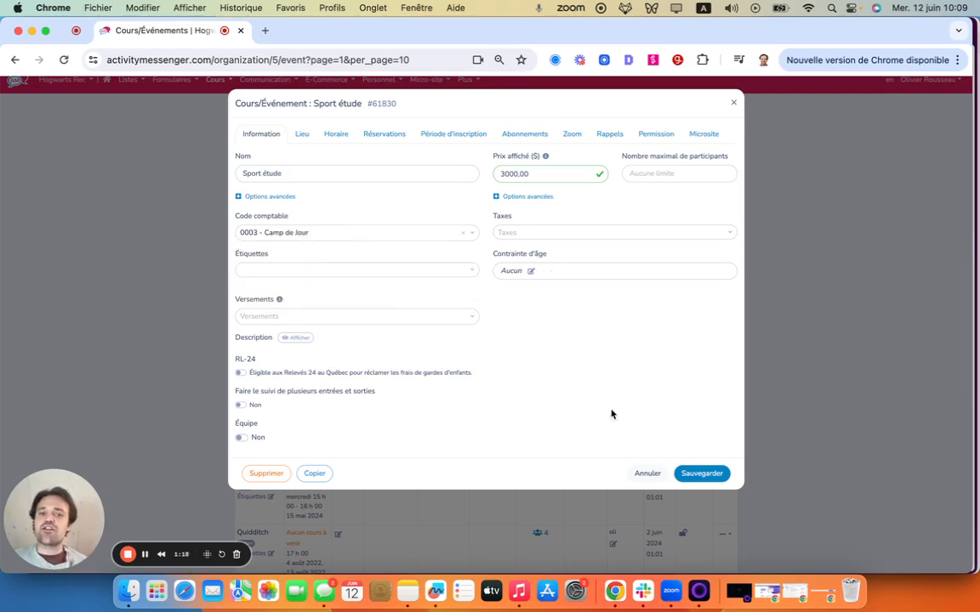
left_click(700, 472)
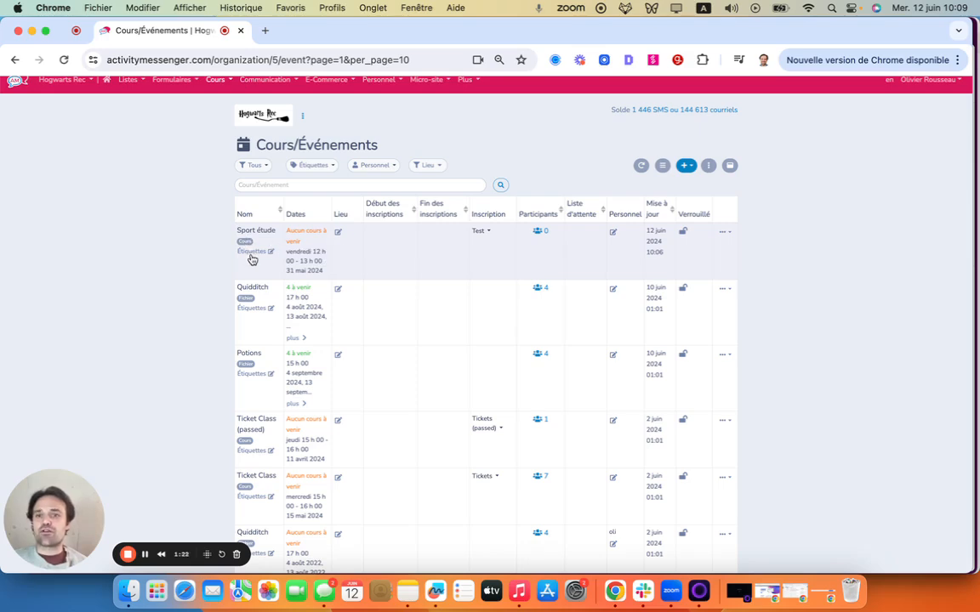
Reopen the Sport étude course to check its accounting code, and save it without changes.
left_click(252, 258)
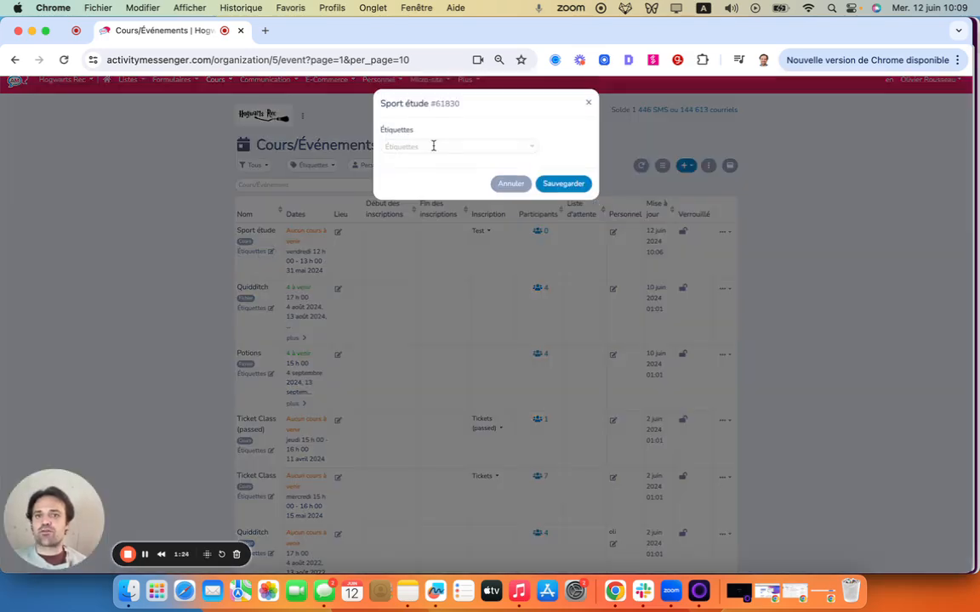
left_click(510, 197)
left_click(259, 231)
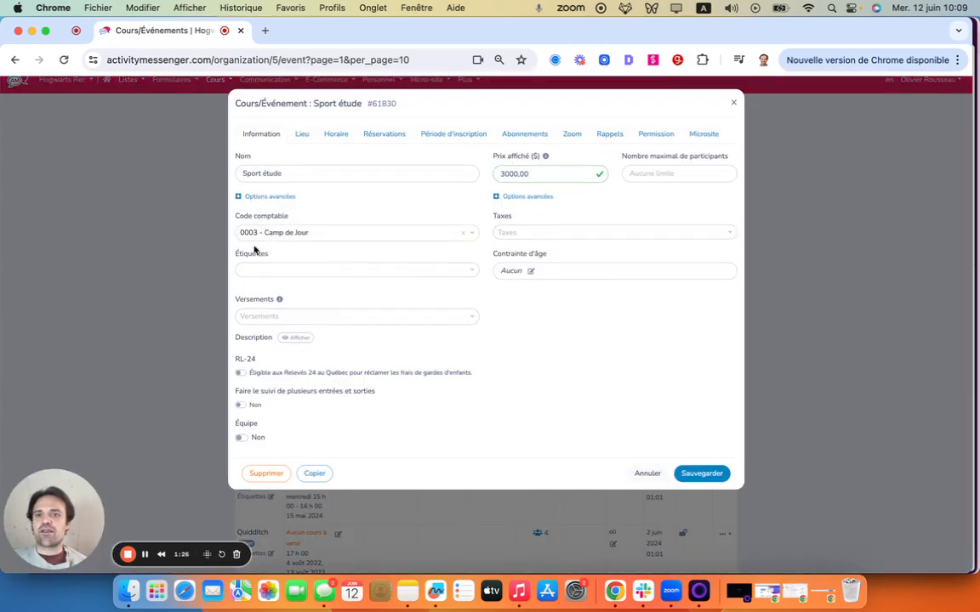
left_click(693, 474)
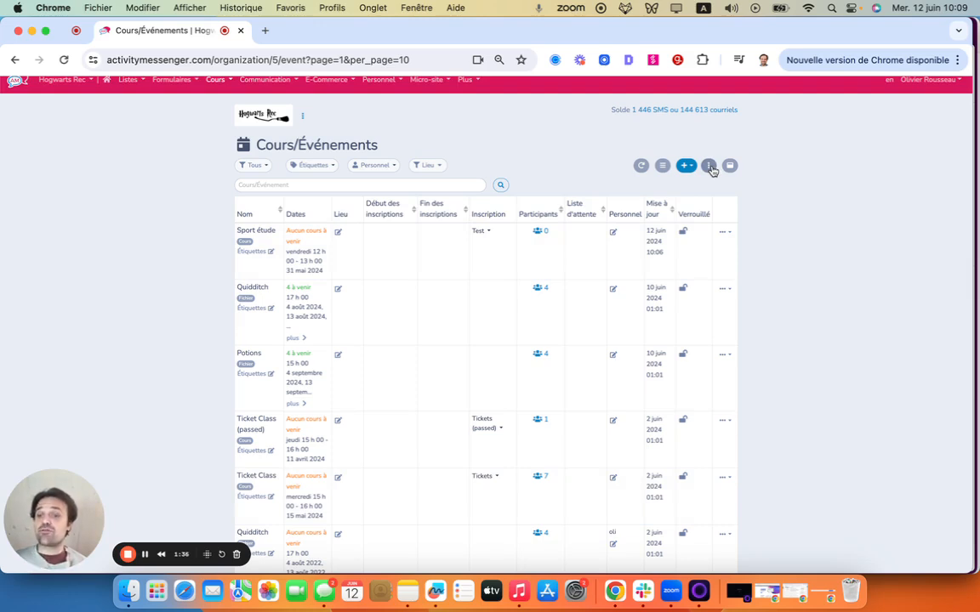
In the bulk operation for accounting codes, select all courses and choose code 0003 - Camp de Jour.
left_click(727, 232)
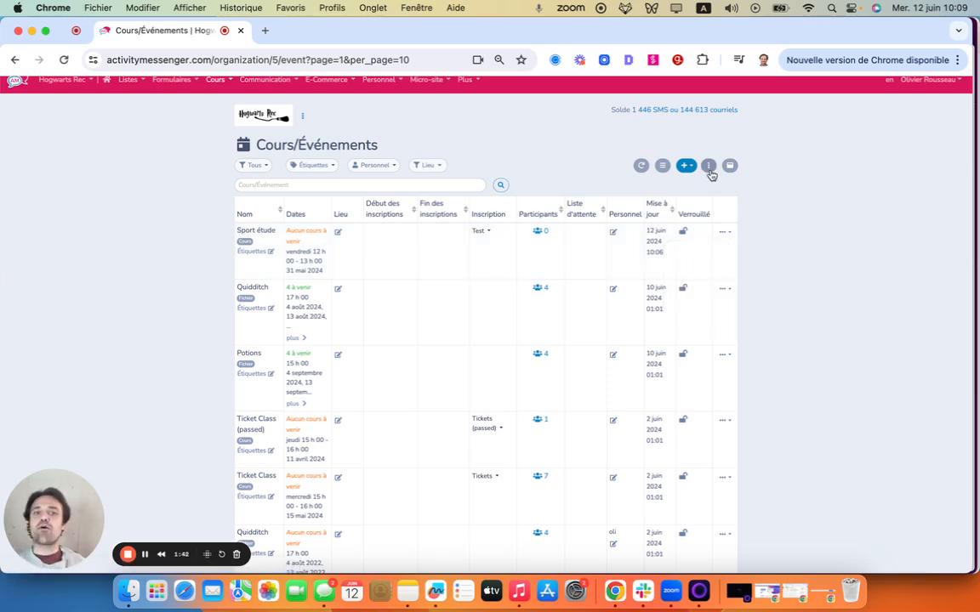
left_click(709, 167)
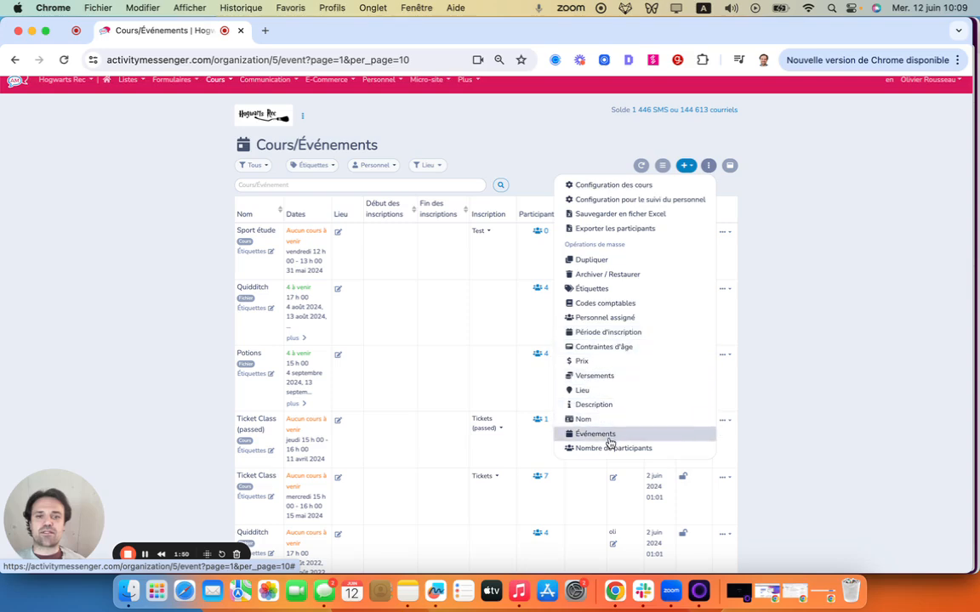
left_click(591, 305)
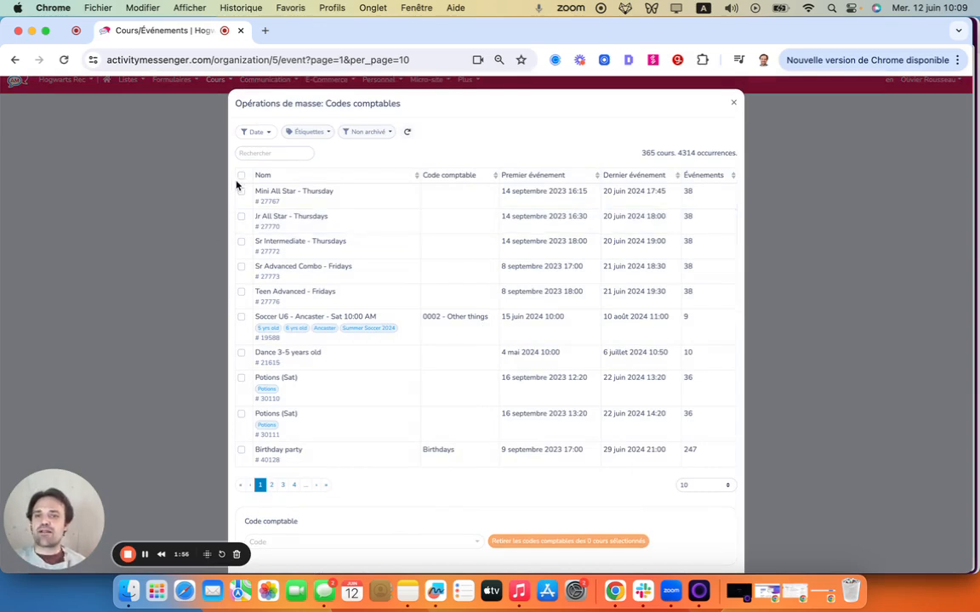
left_click(241, 176)
scroll(332, 346, "down", 2)
left_click(268, 498)
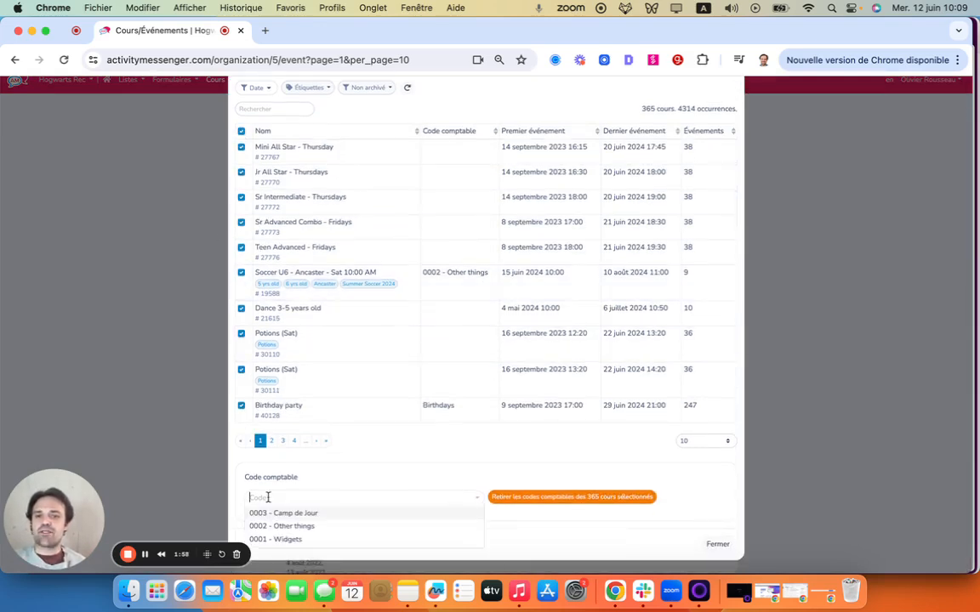
left_click(274, 513)
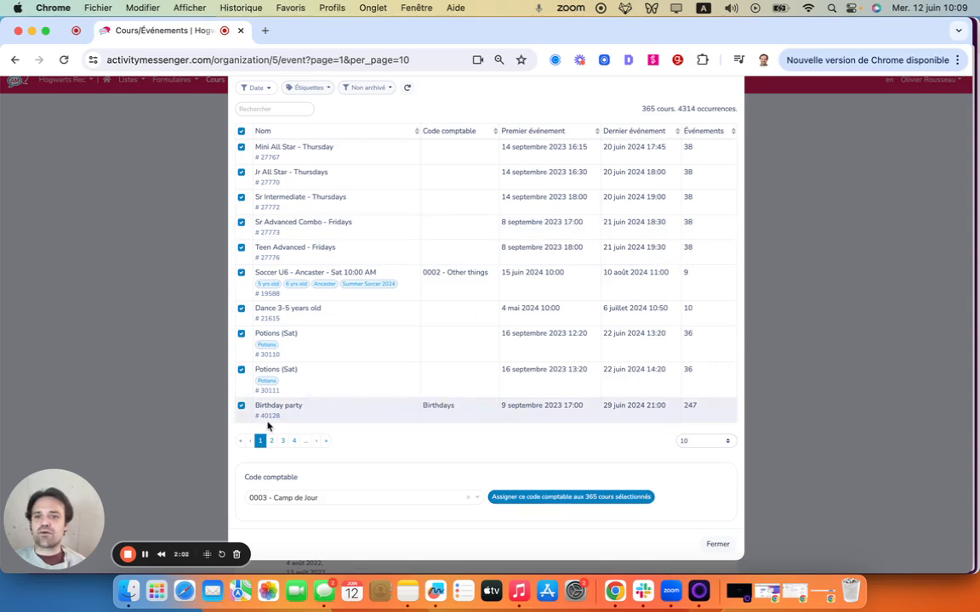
Assign the chosen code only to Mini All Star - Thursday, Jr All Star - Thursdays, Sr Intermediate - Thursdays and Sr Advanced Combo - Fridays.
left_click(241, 133)
left_click(241, 147)
left_click(241, 172)
left_click(240, 196)
left_click(241, 223)
left_click(583, 500)
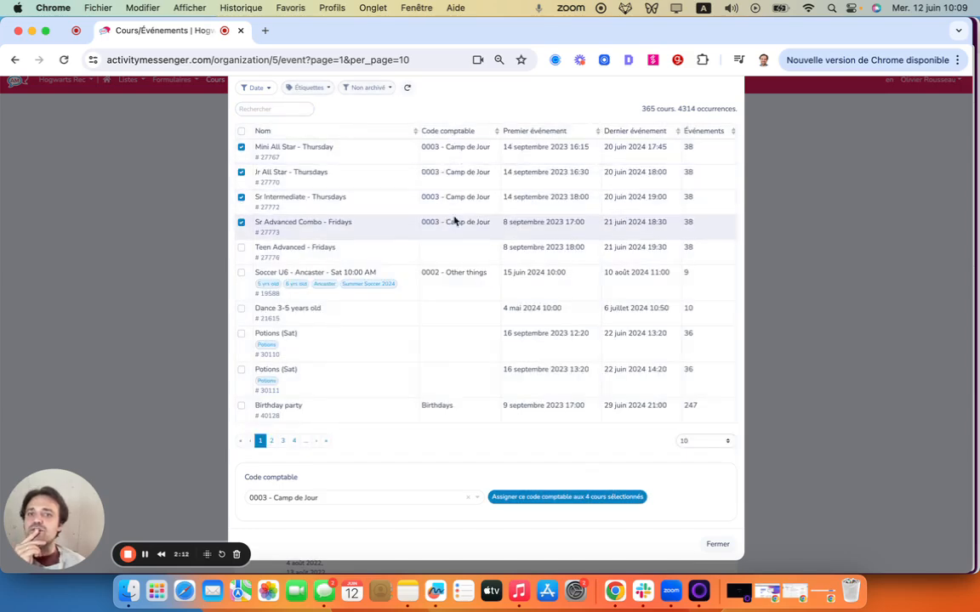
scroll(453, 222, "up", 2)
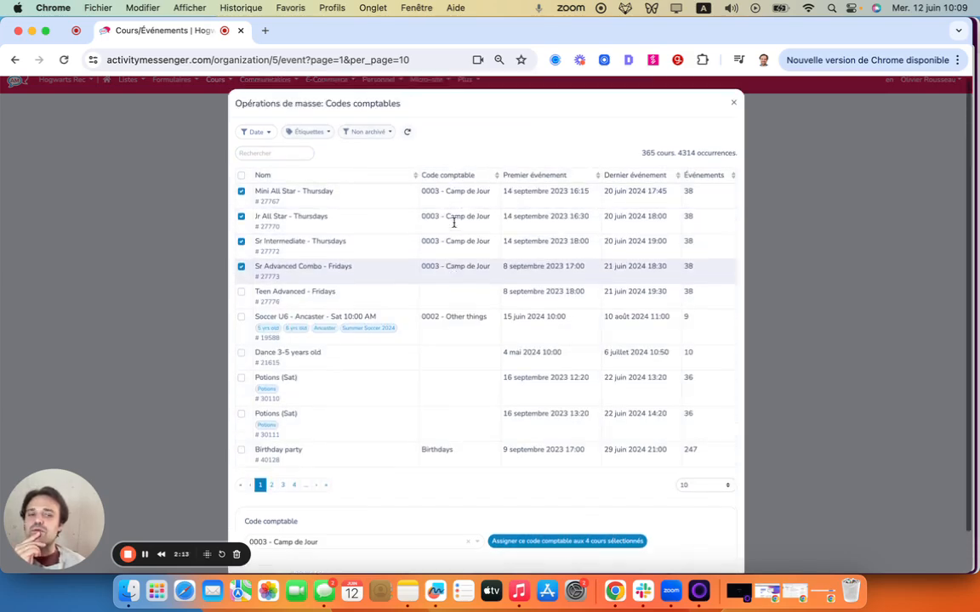
left_click(727, 115)
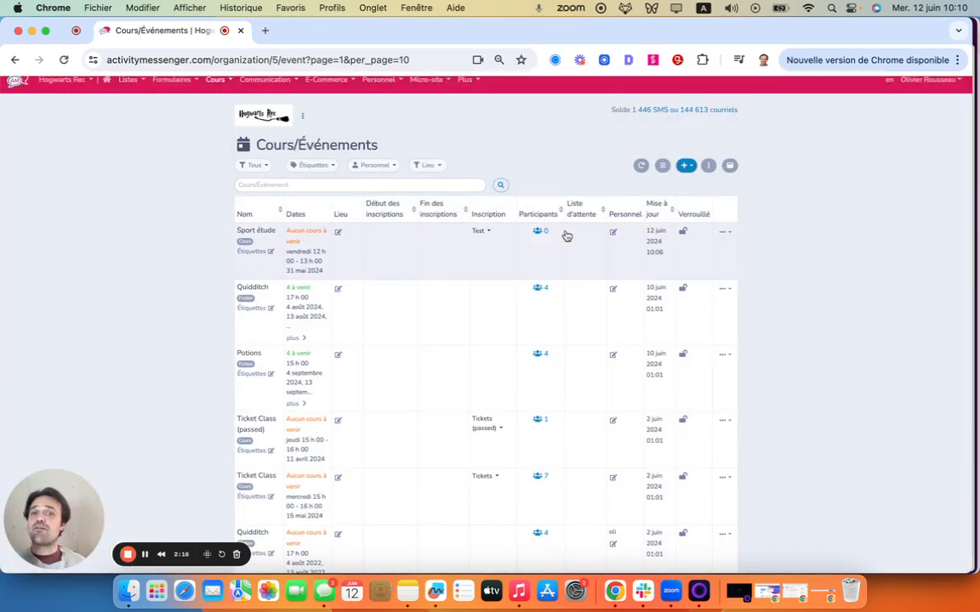
Choose accounting code 0003 - Camp de Jour for the Affiliation Cheer Québec membership and close it without saving.
scroll(391, 177, "up", 1)
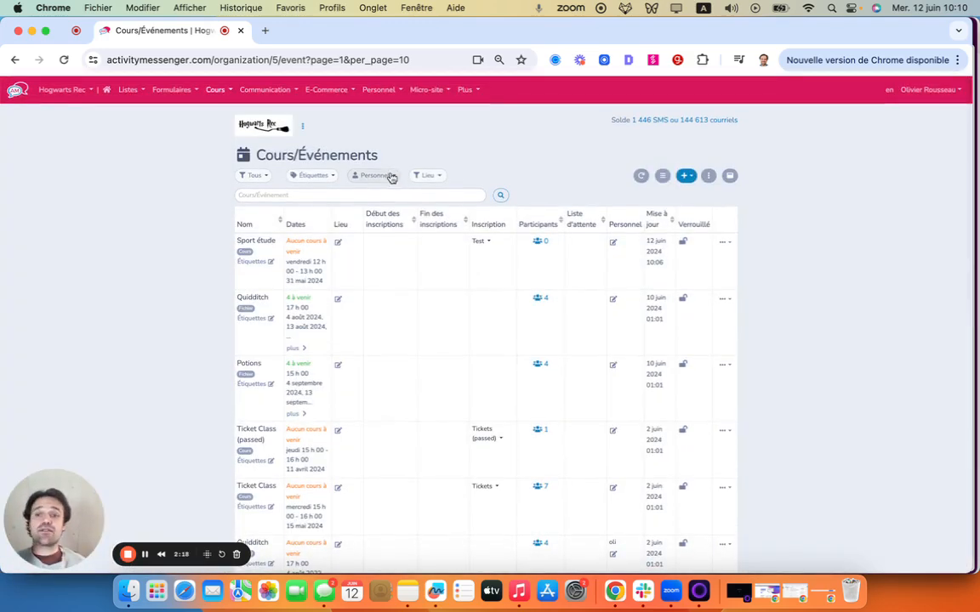
left_click(318, 89)
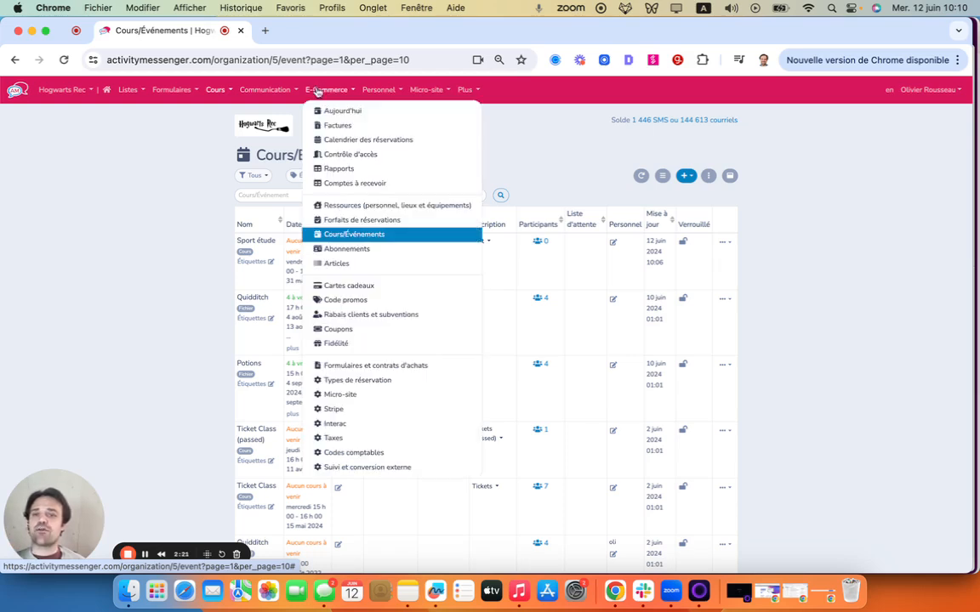
left_click(348, 250)
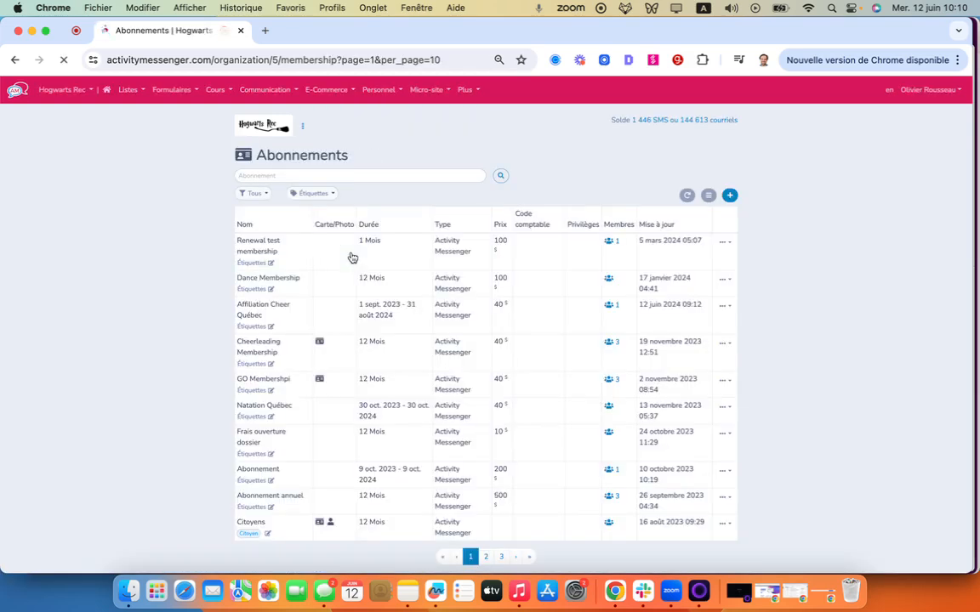
left_click(289, 320)
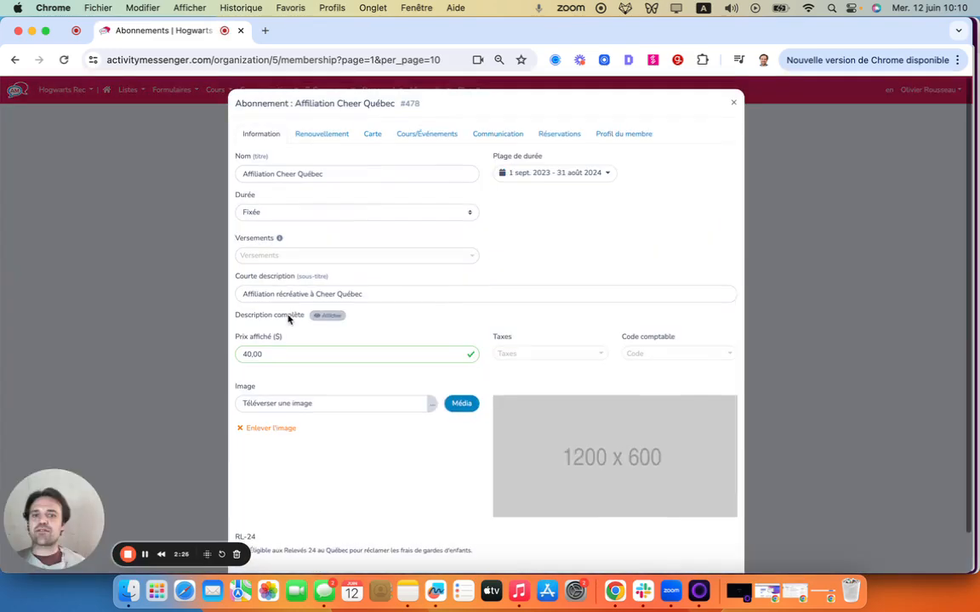
left_click(686, 348)
left_click(687, 370)
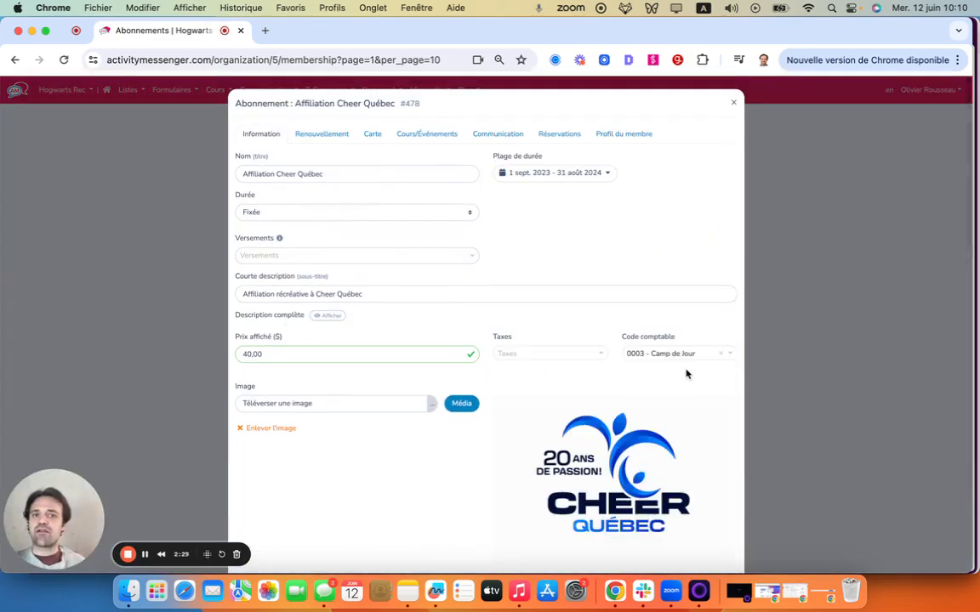
left_click(733, 103)
Open the Chandail article's details to view its accounting code field, and close them without changes.
left_click(372, 91)
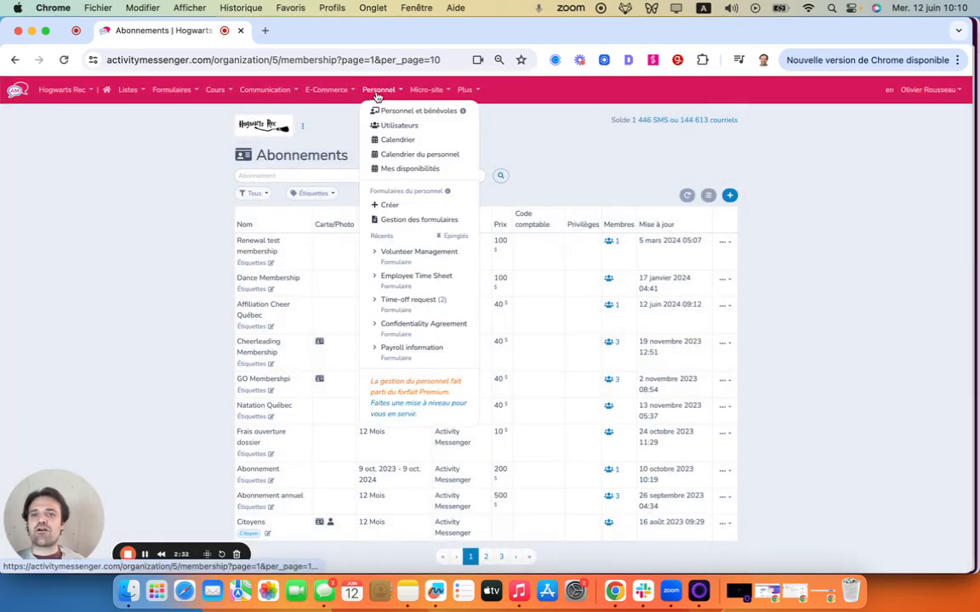
left_click(342, 92)
left_click(383, 265)
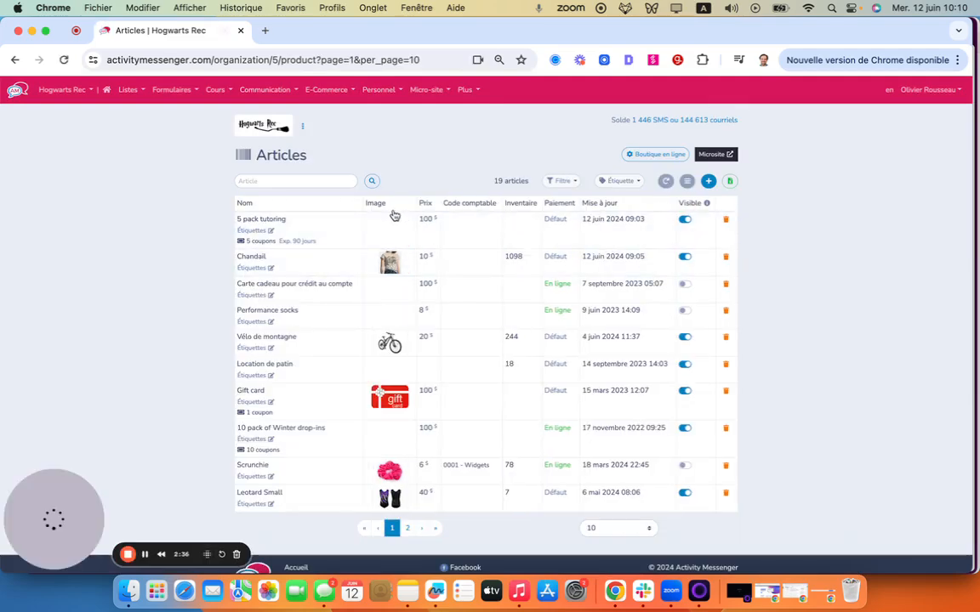
left_click(325, 264)
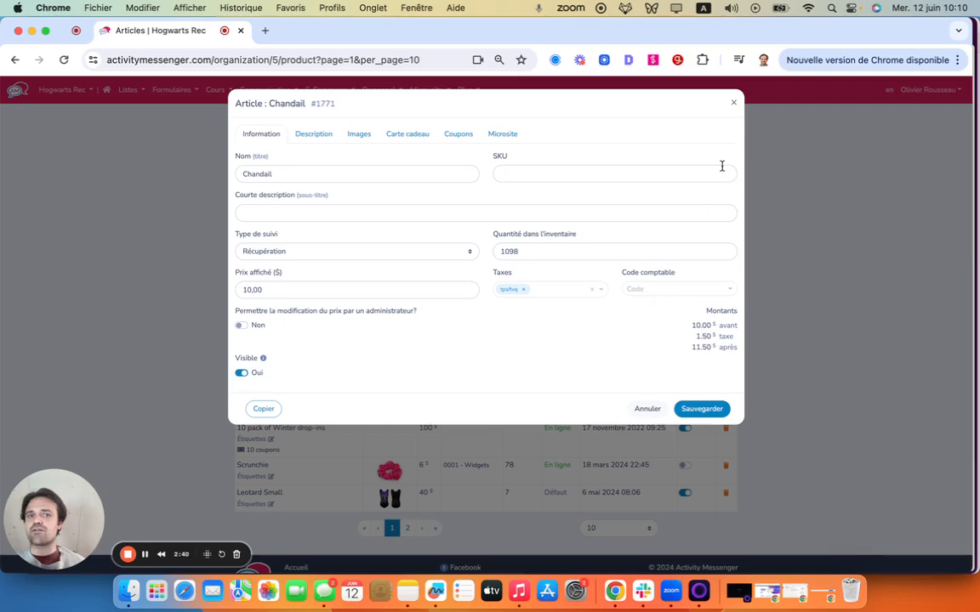
left_click(733, 103)
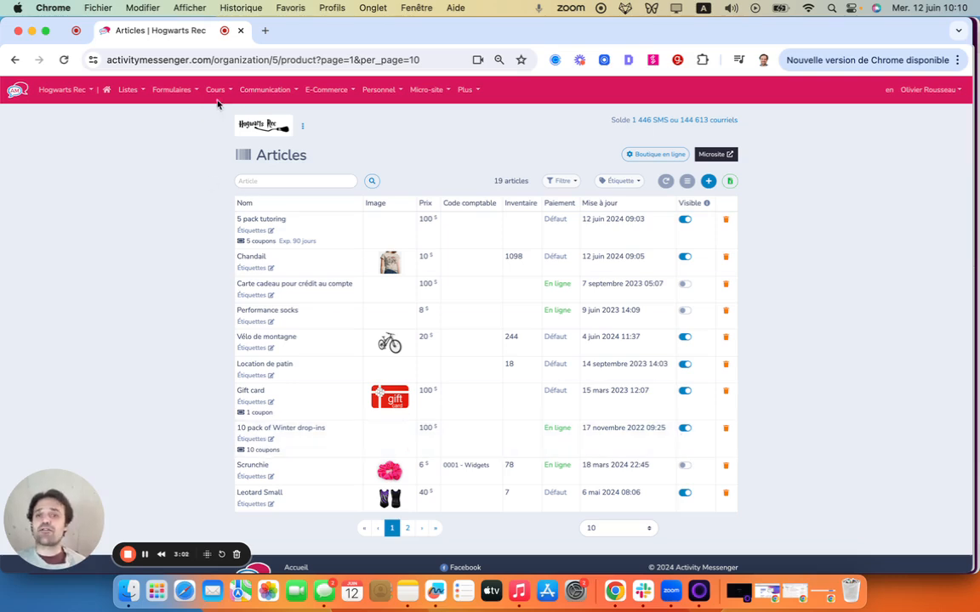
Open the financial reports and set the payment report's period to last month, 1 mai 2024 - 31 mai 2024.
left_click(314, 89)
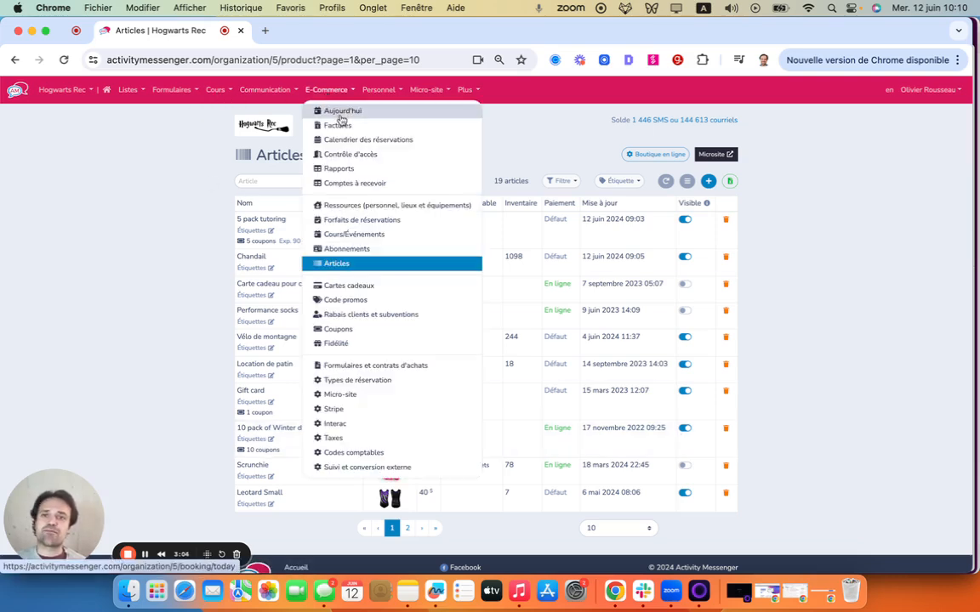
left_click(346, 182)
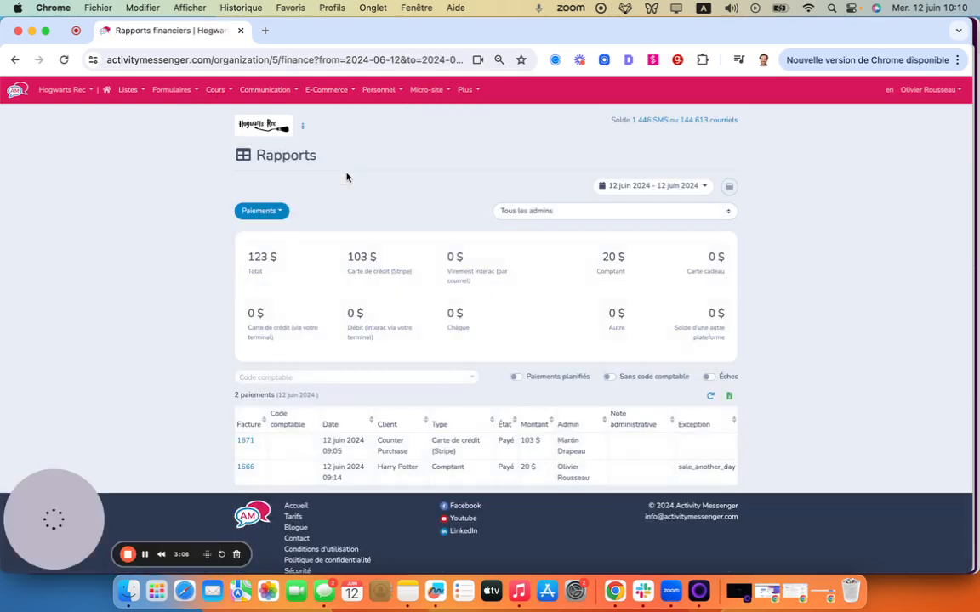
left_click(645, 186)
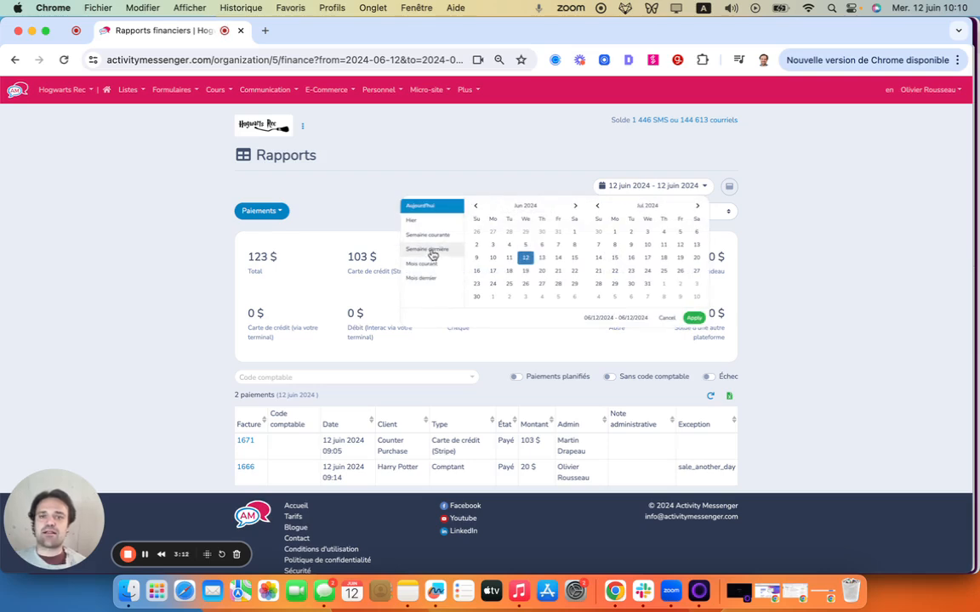
left_click(425, 279)
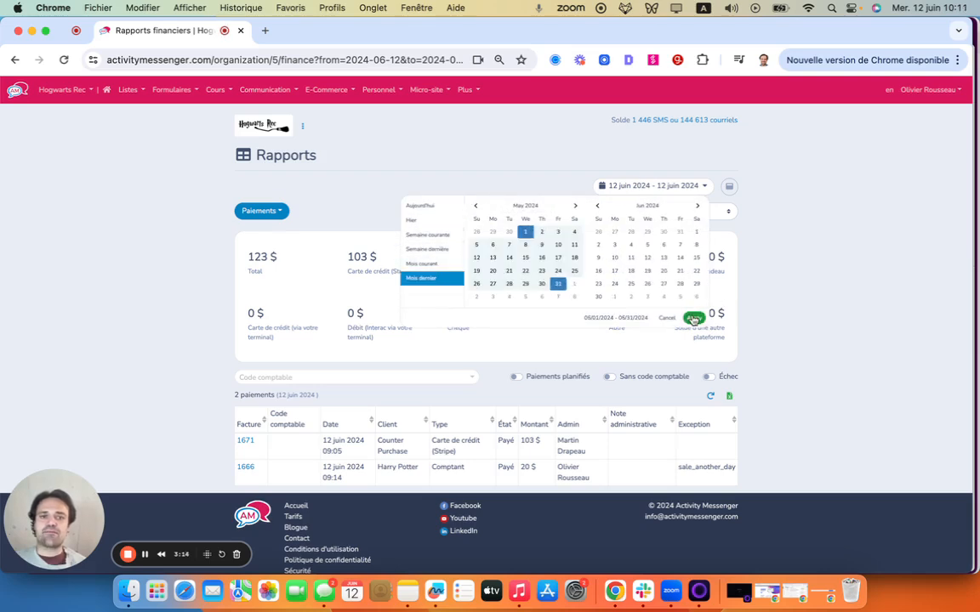
left_click(693, 318)
Filter the payment report by accounting code 0001 - Widgets.
scroll(529, 321, "down", 5)
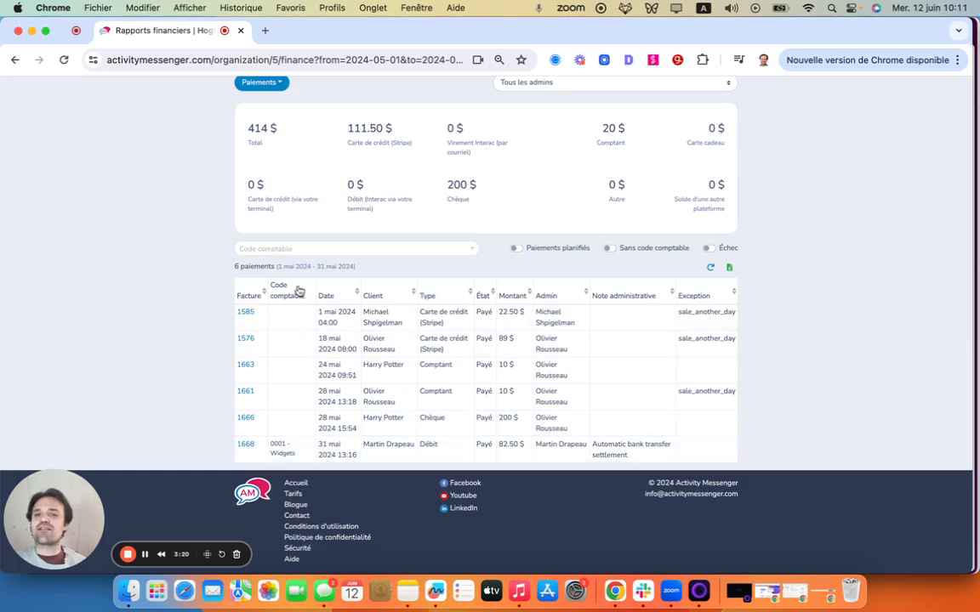
left_click(362, 247)
left_click(329, 290)
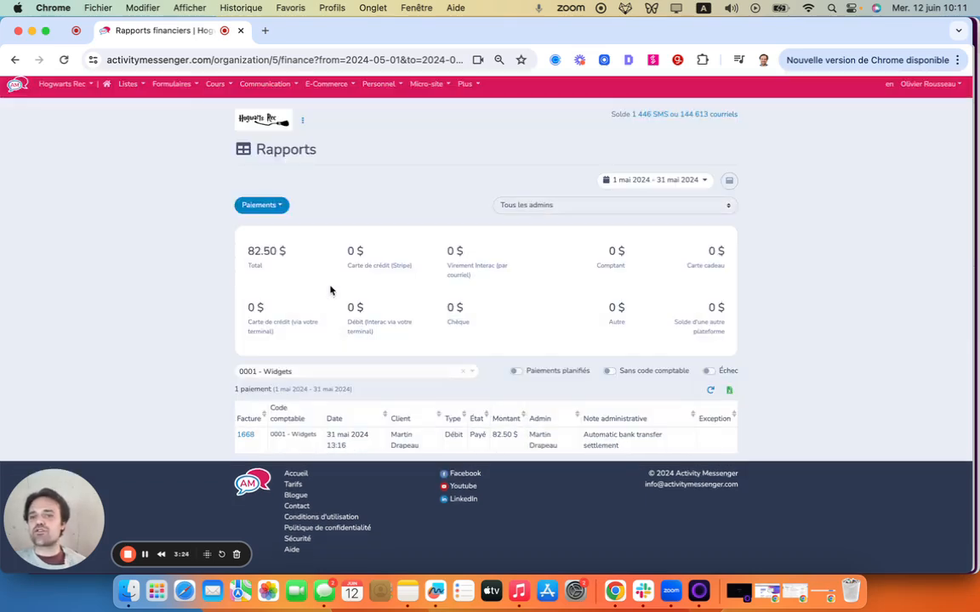